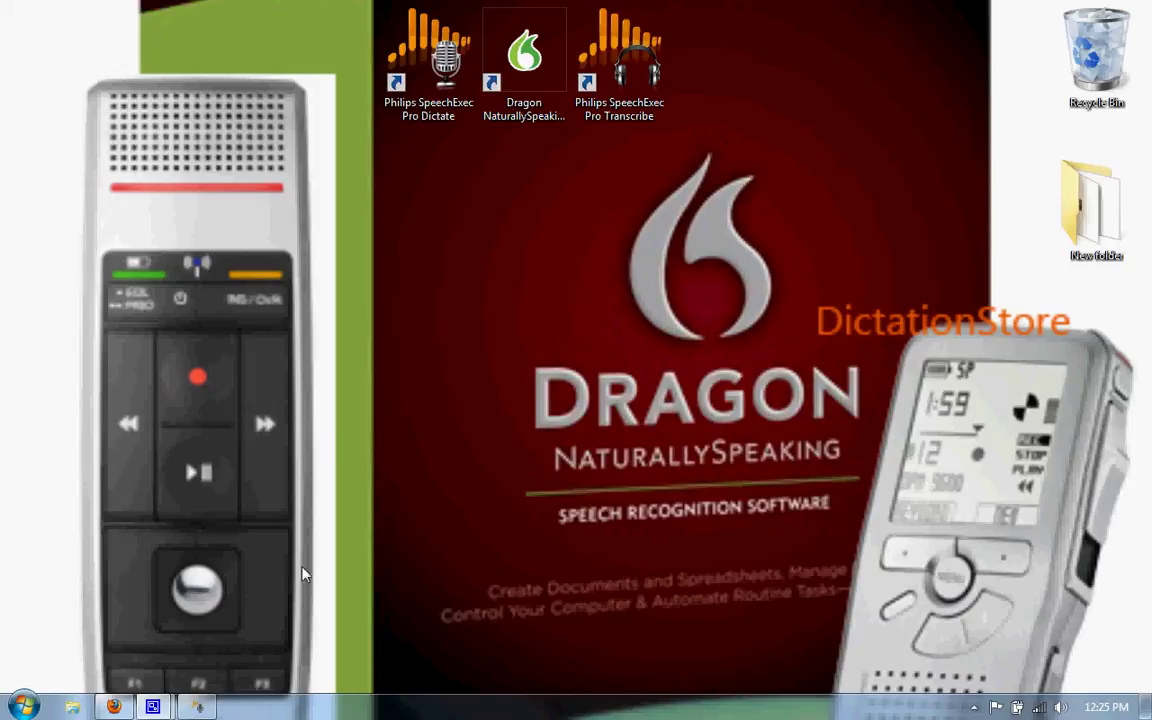
- Switch to Philips SpeechExec Pro Dictate, create a dictation with speech recognition and dictate the interview thank-you letter for the marketing representative position
click(197, 706)
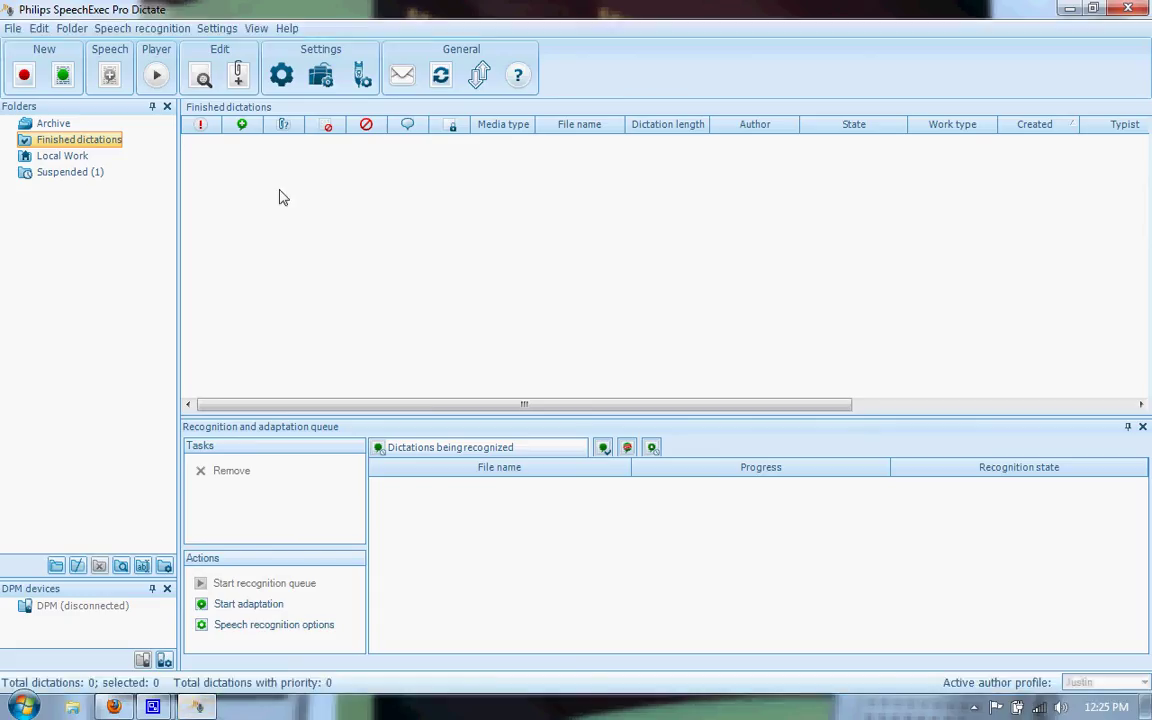
click(63, 76)
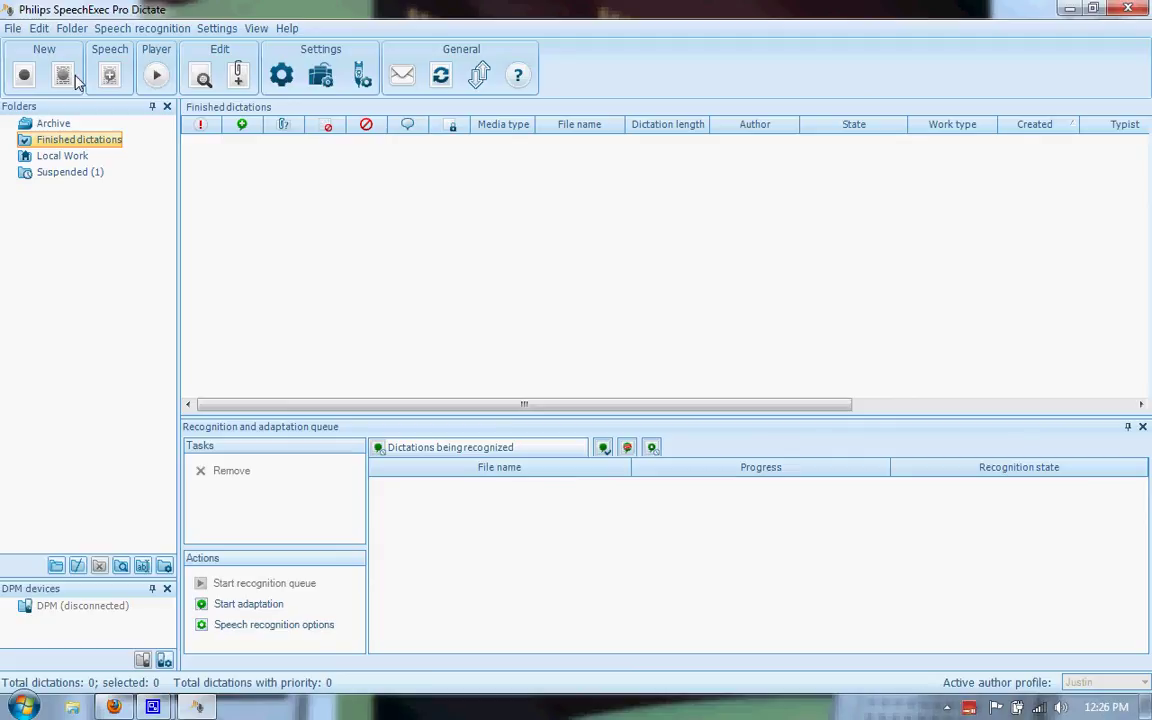
key(alt+F4)
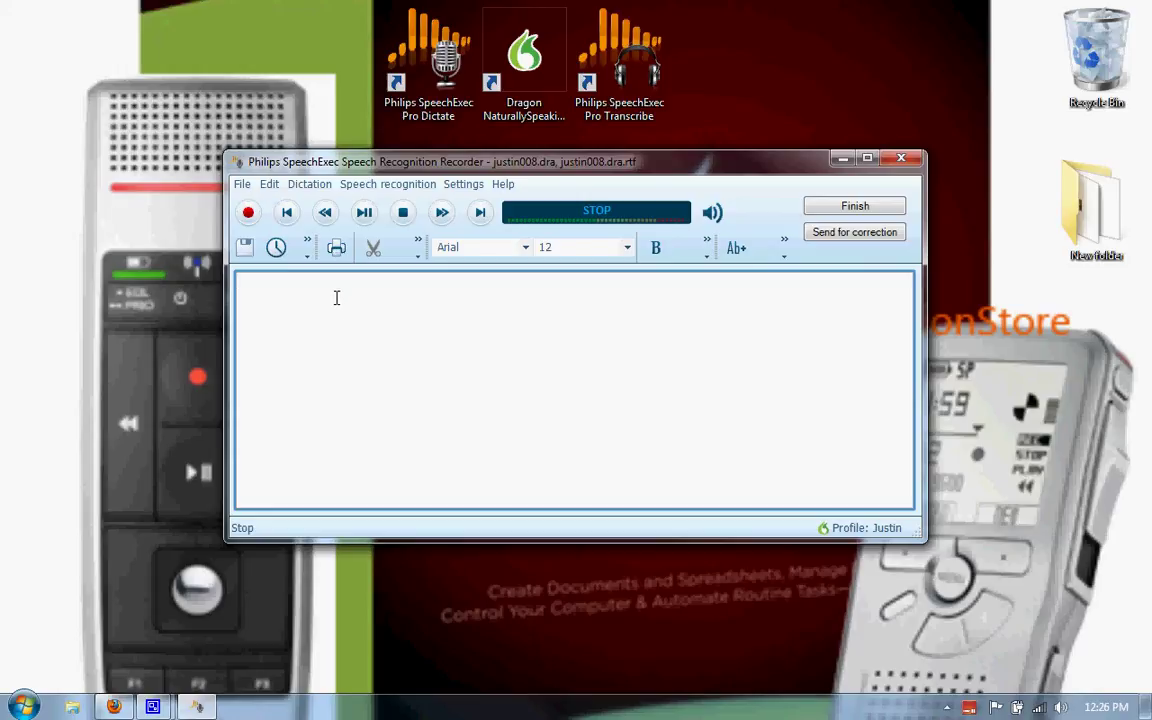
key(F9)
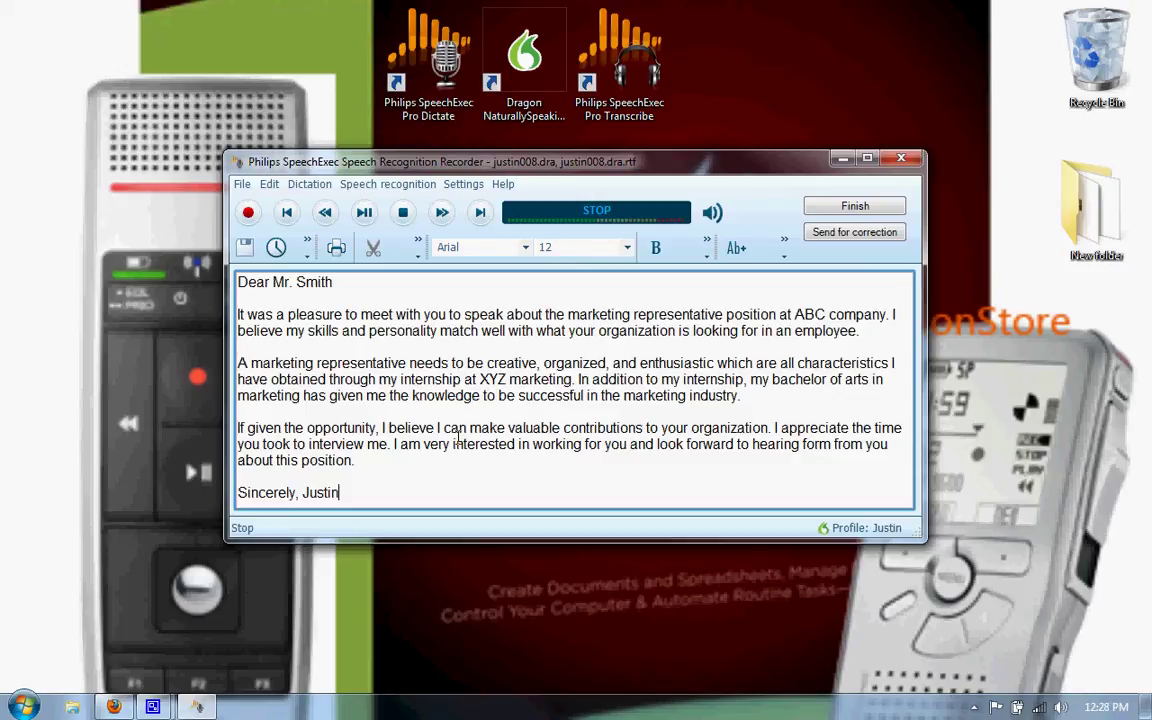
- Check the correction choices for "marketing representative" in the second paragraph, dismiss them and send the dictation for correction
key(F4)
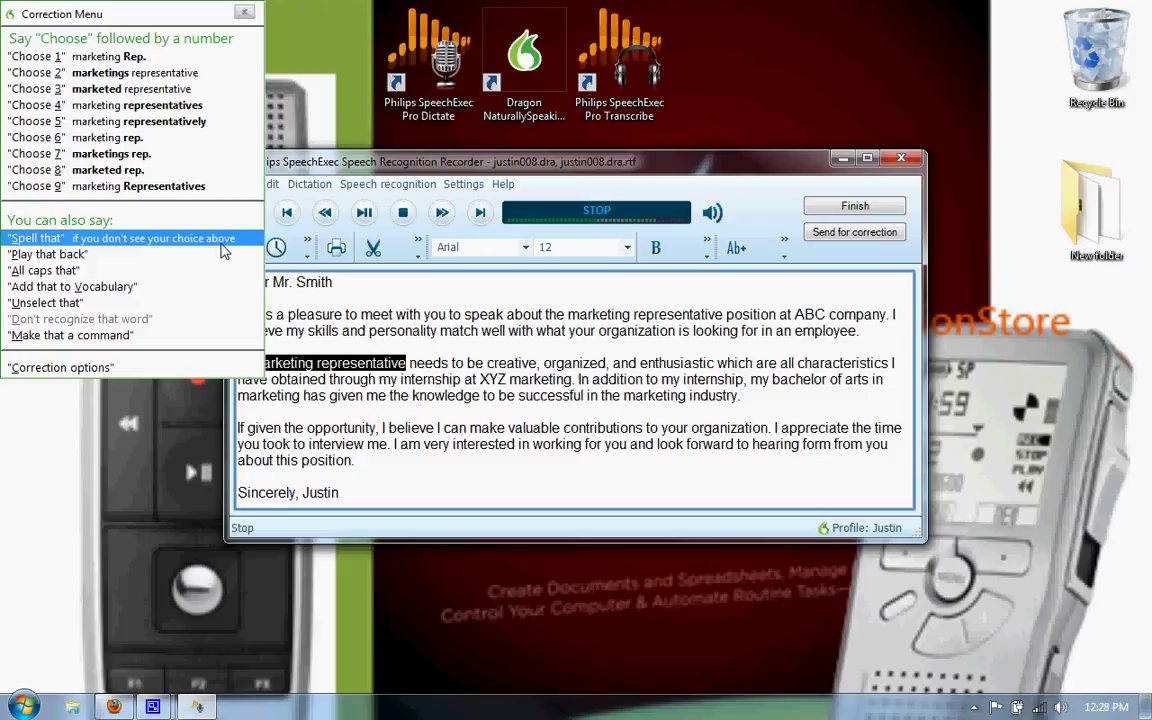
key(Escape)
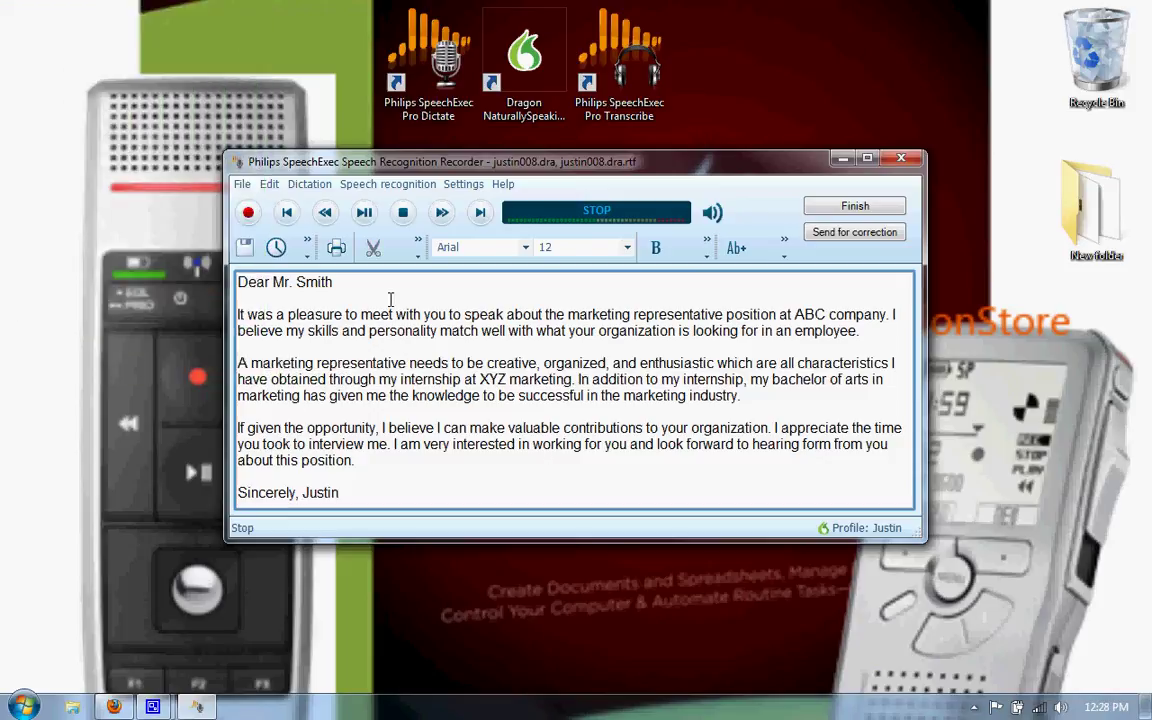
click(838, 238)
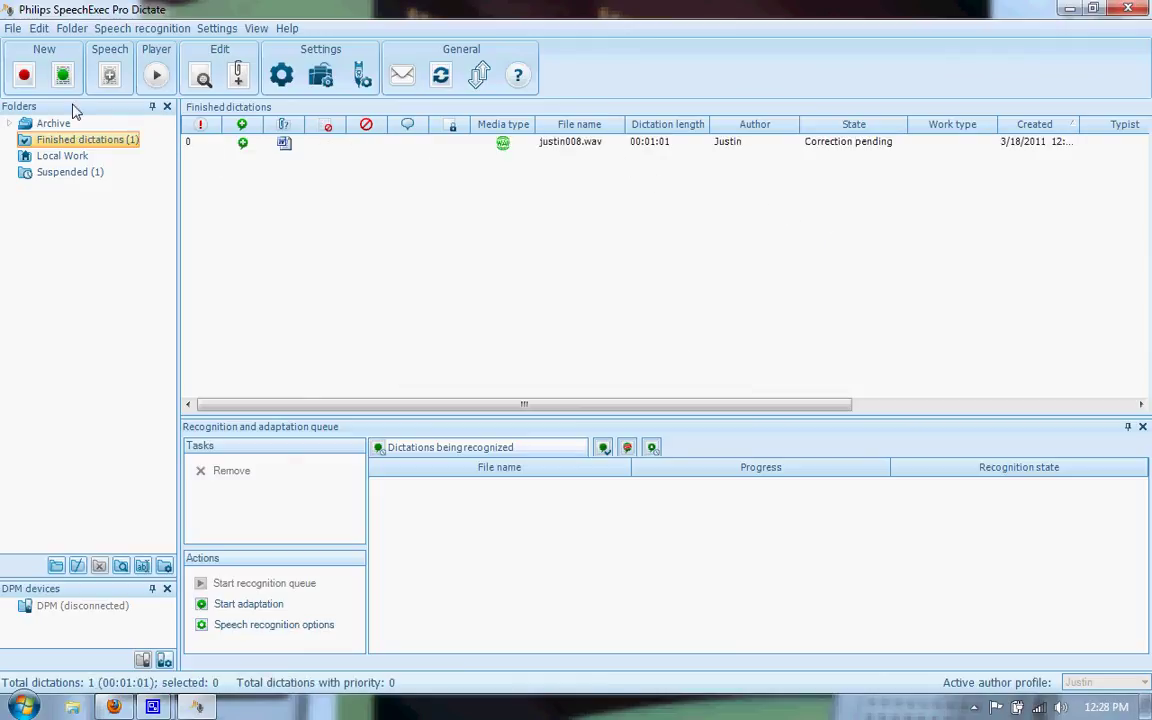
- Exit SpeechExec Pro Dictate and agree to close the application
click(13, 30)
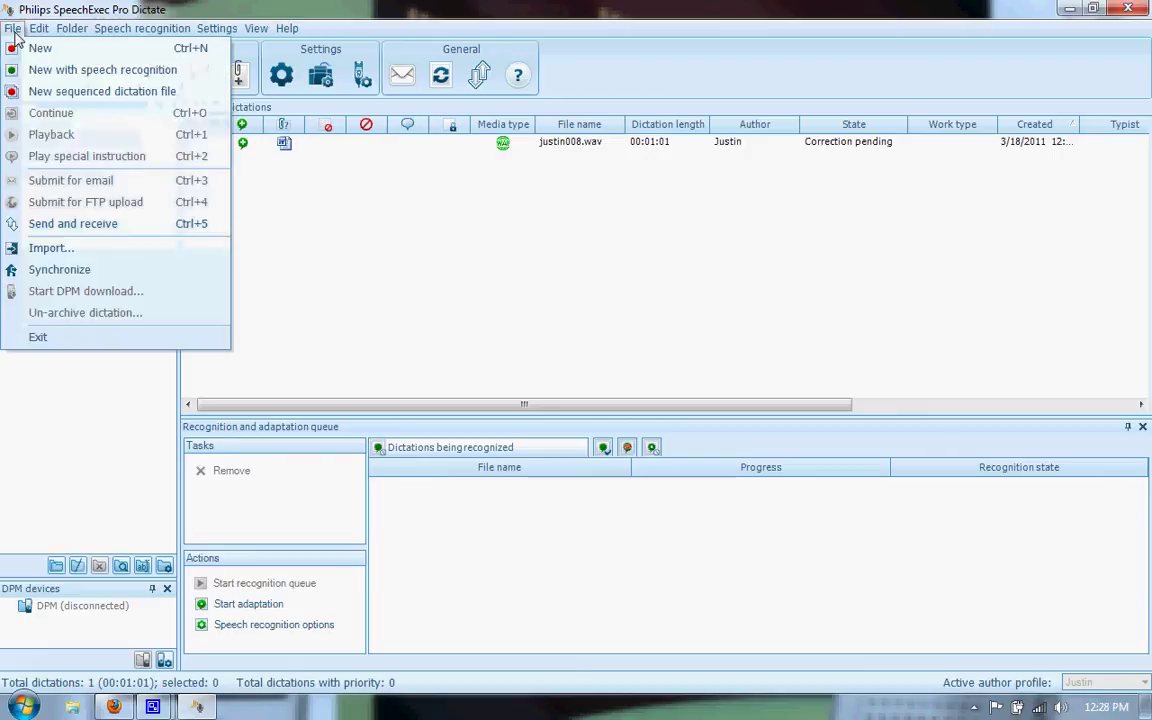
click(125, 338)
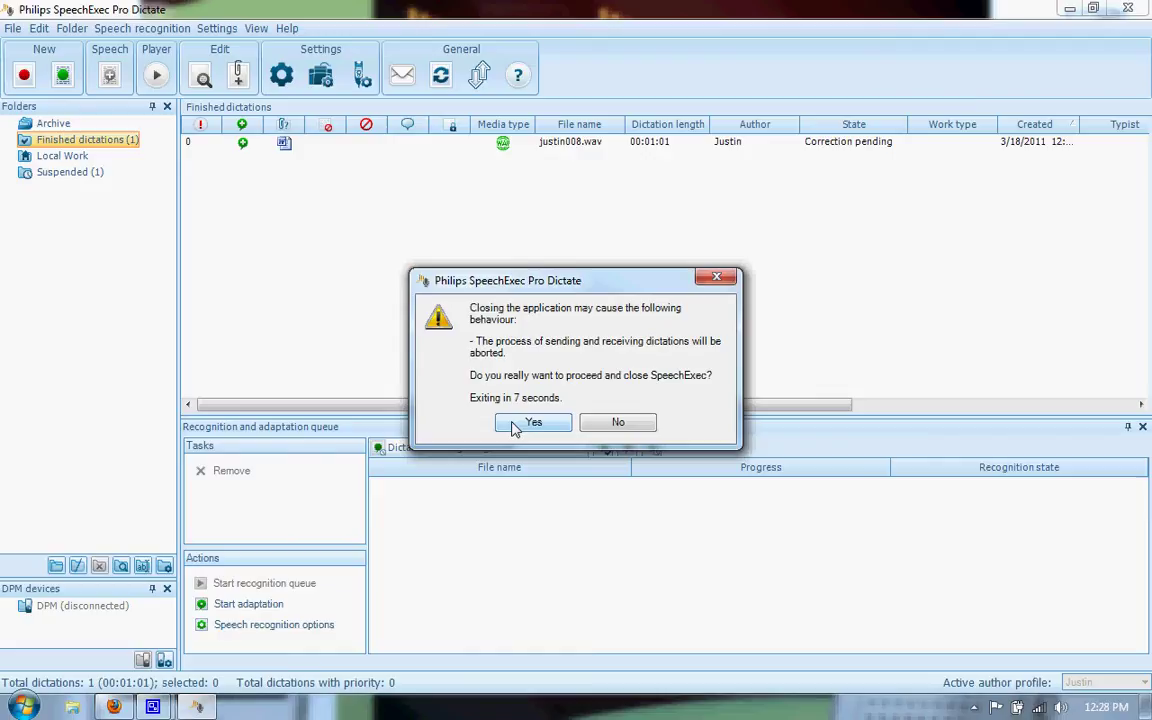
click(514, 425)
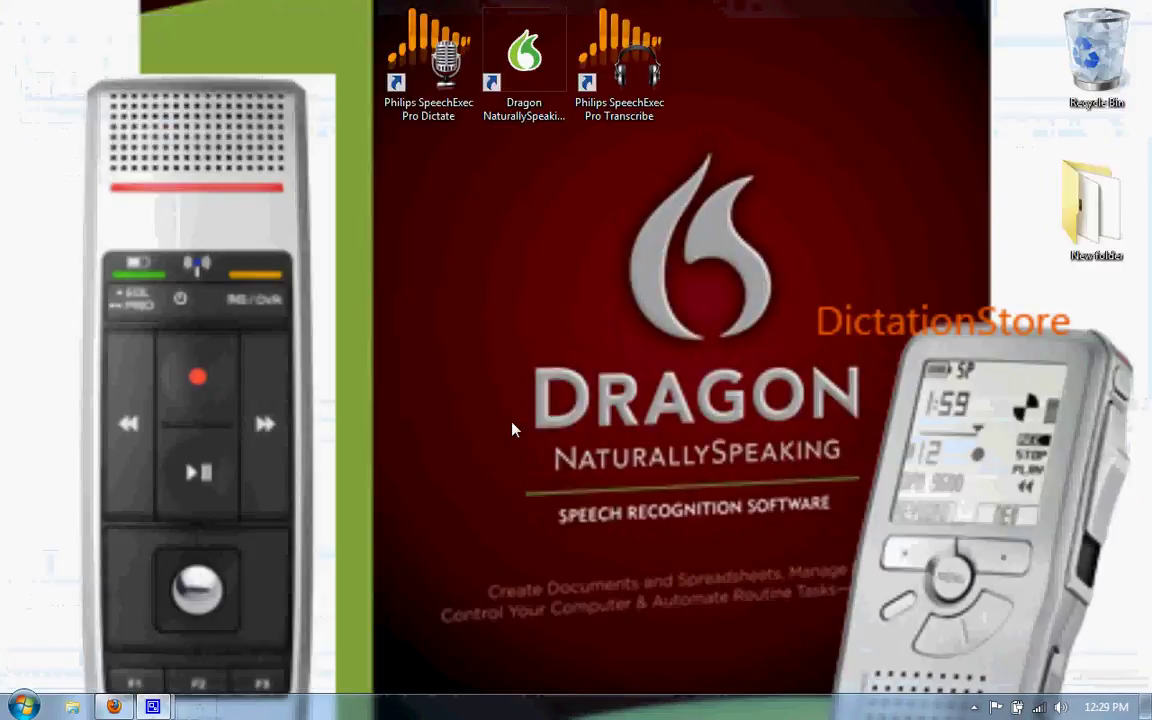
- Launch Philips SpeechExec Pro Transcribe and open the correction-pending dictation from the To Do list
click(622, 50)
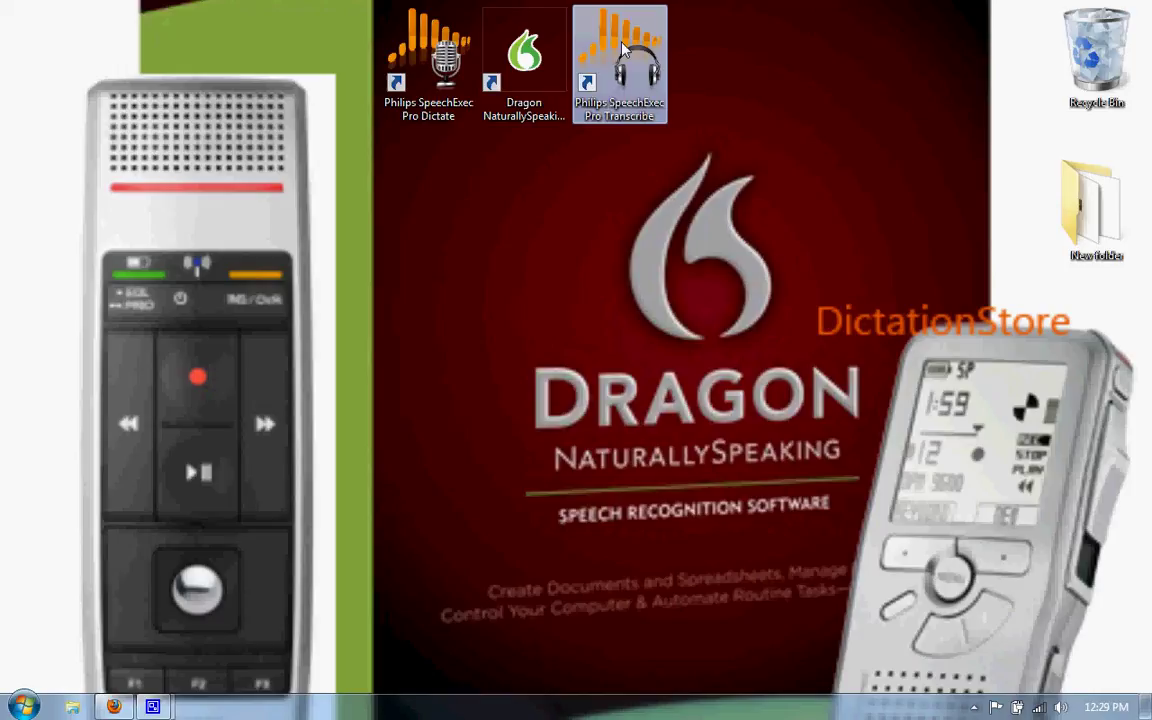
double_click(621, 44)
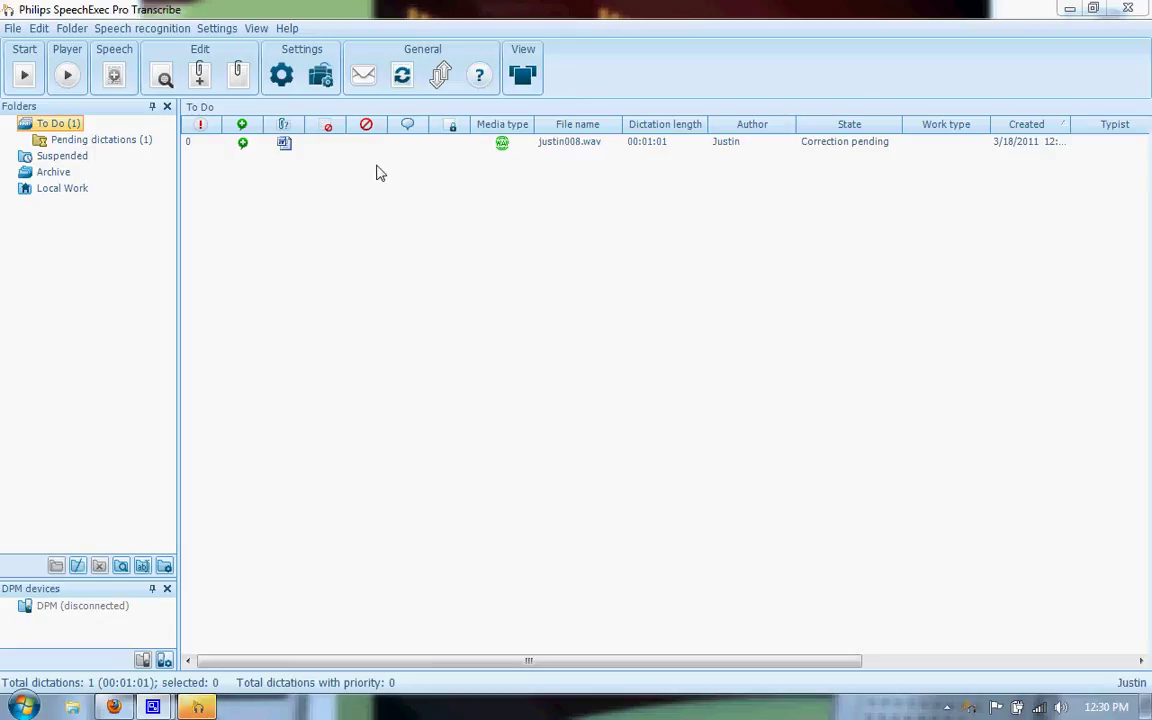
double_click(560, 148)
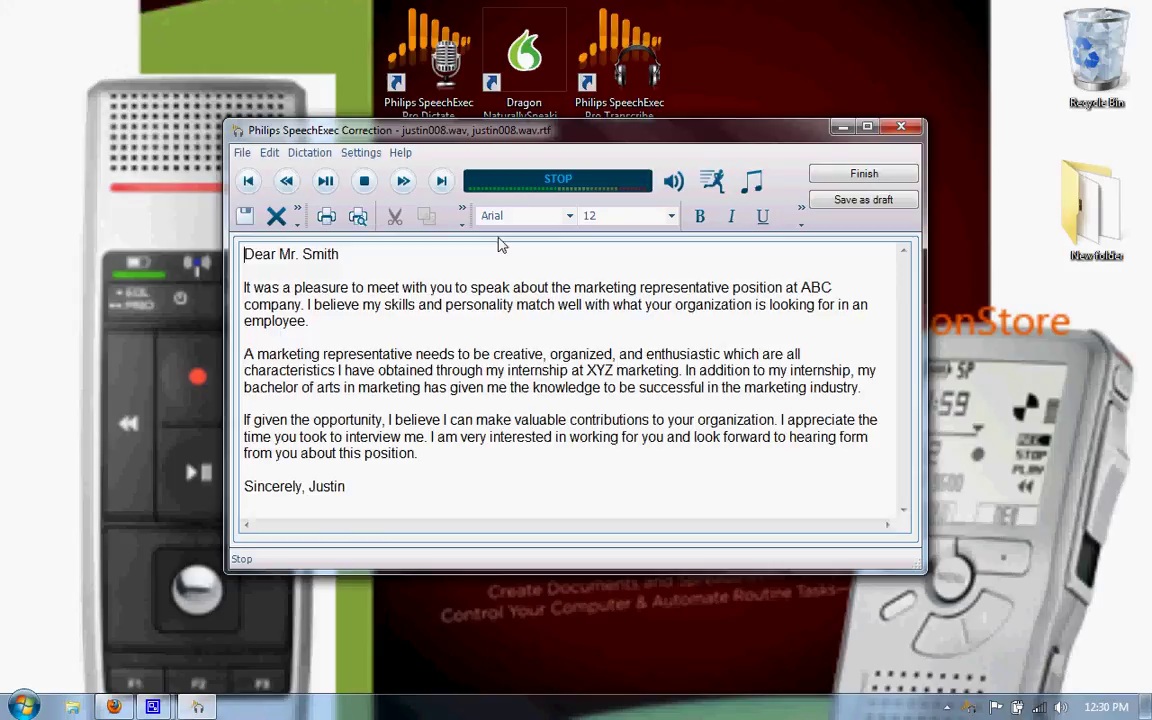
- Play back part of the dictation against its text, stop it and select the word "and" before "enthusiastic"
key(F9)
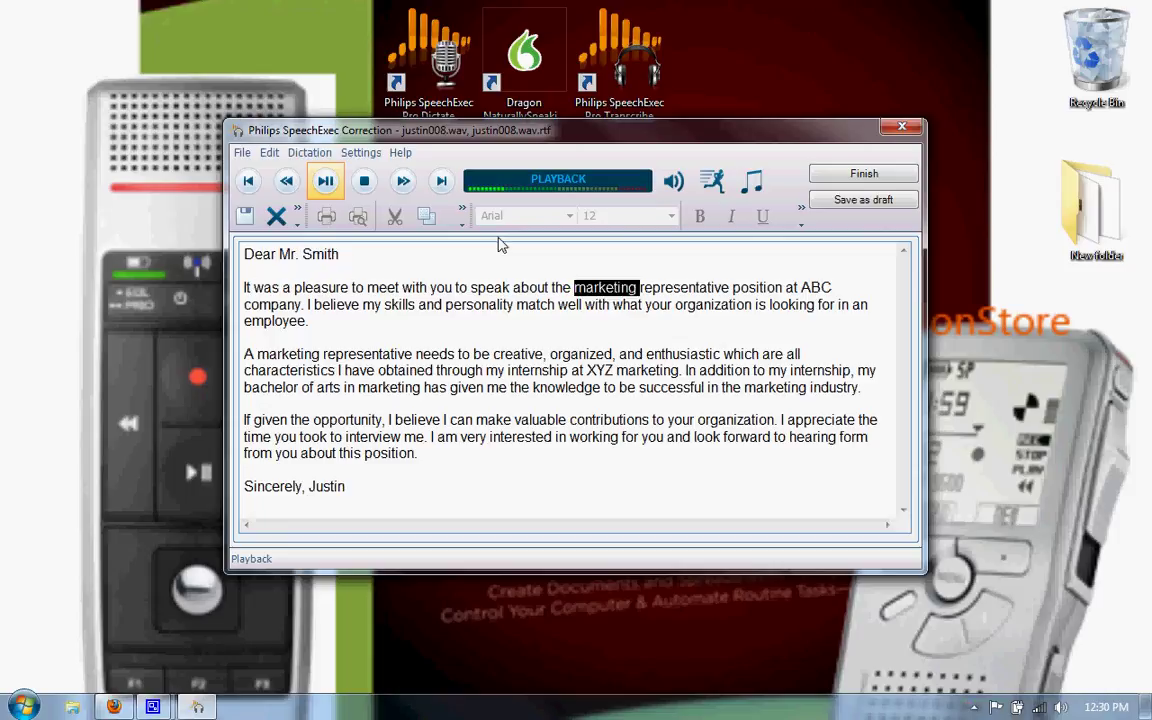
key(F9)
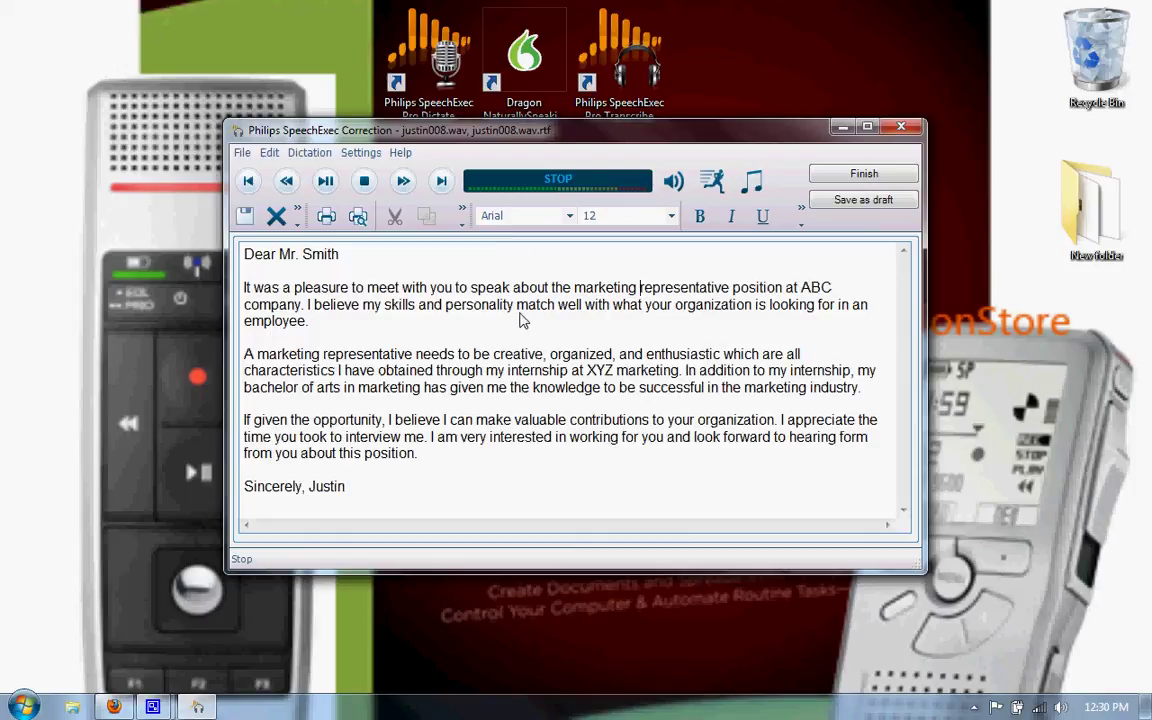
double_click(631, 355)
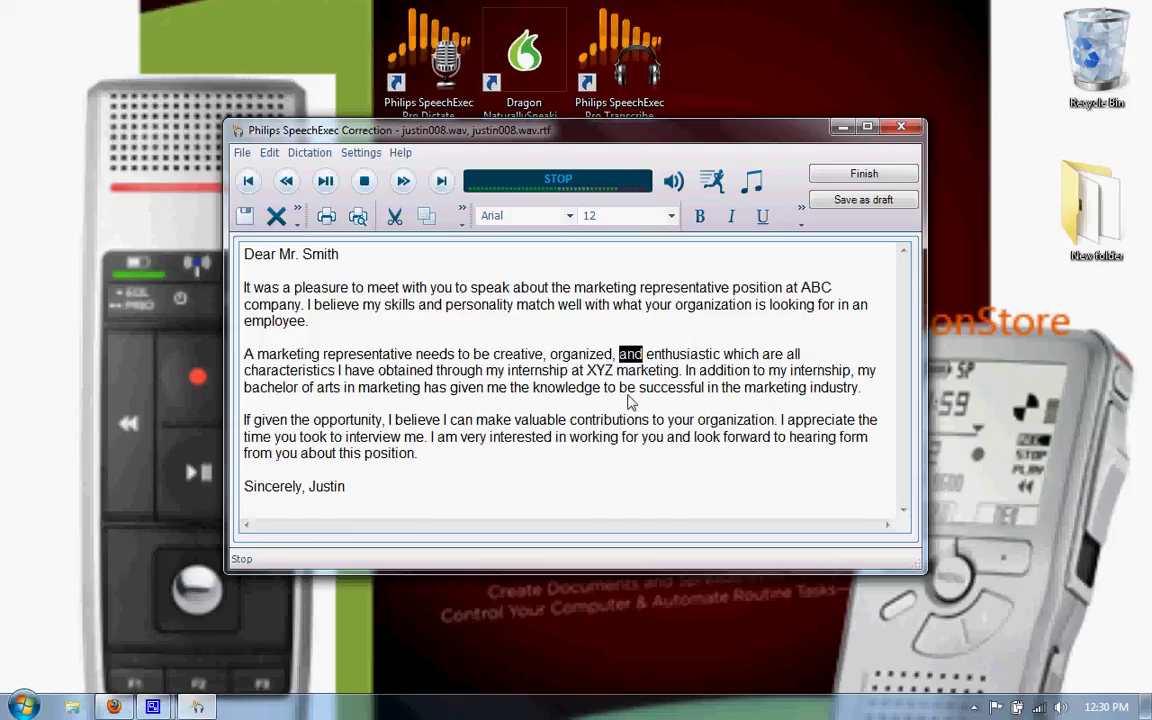
- Finish the correction and export the document as a .doc file to the Documents library under the proposed file name
click(826, 180)
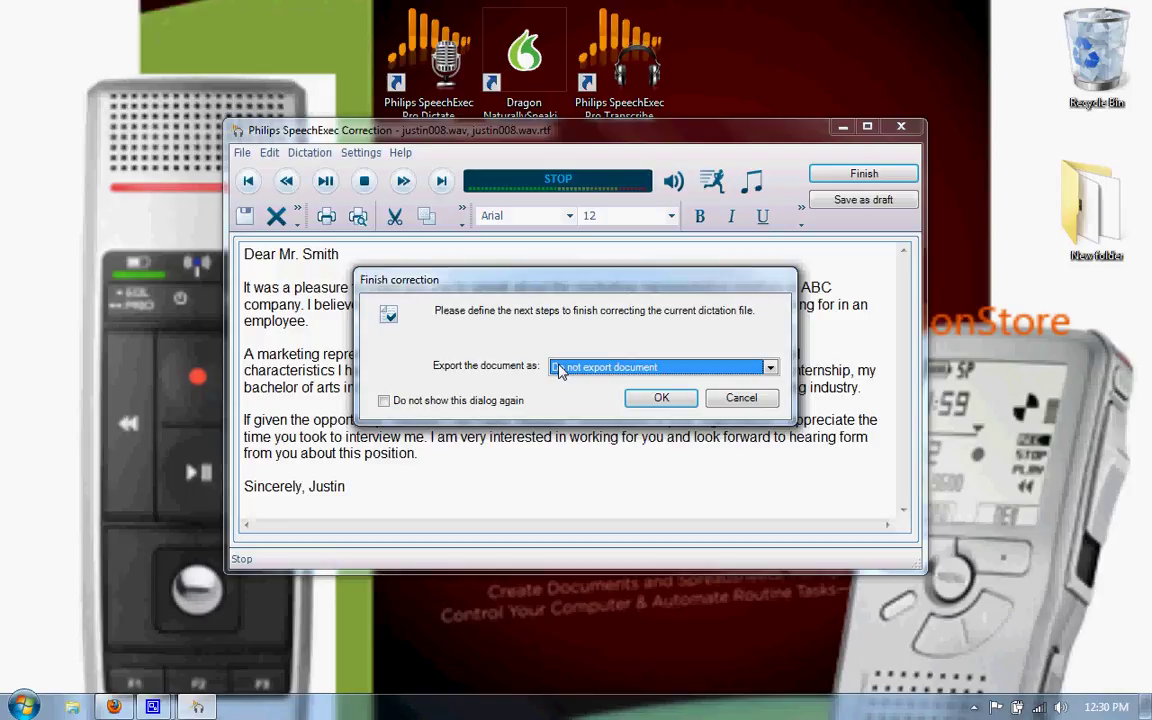
click(560, 370)
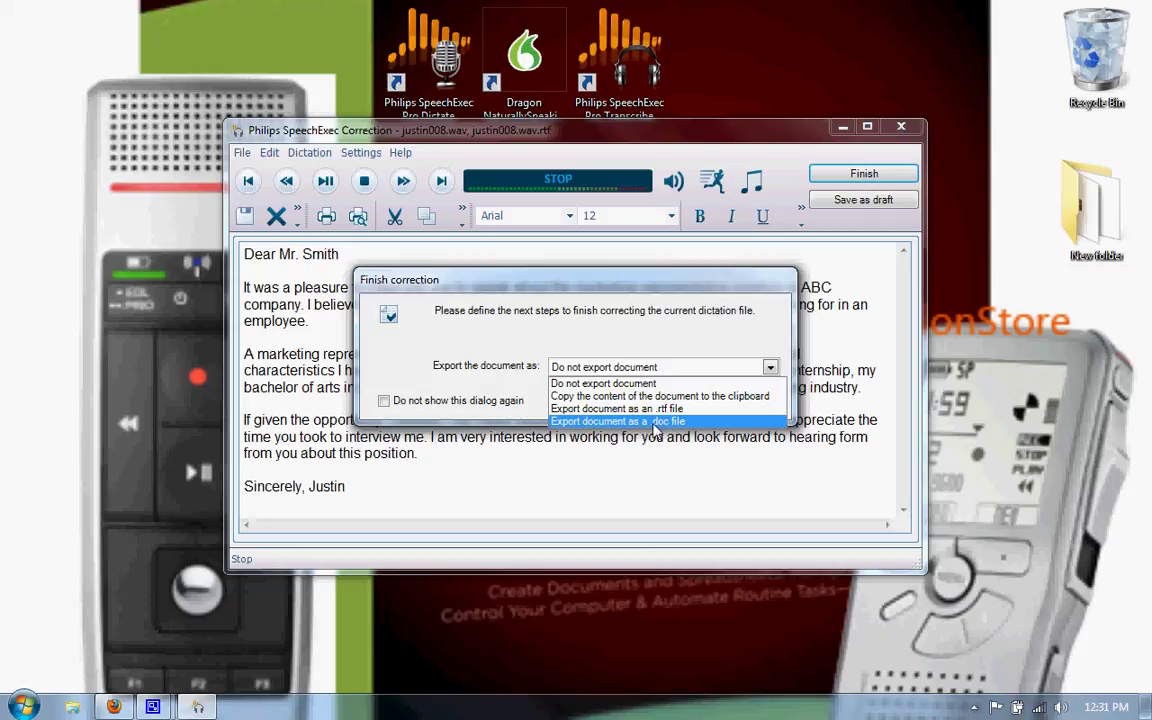
click(654, 427)
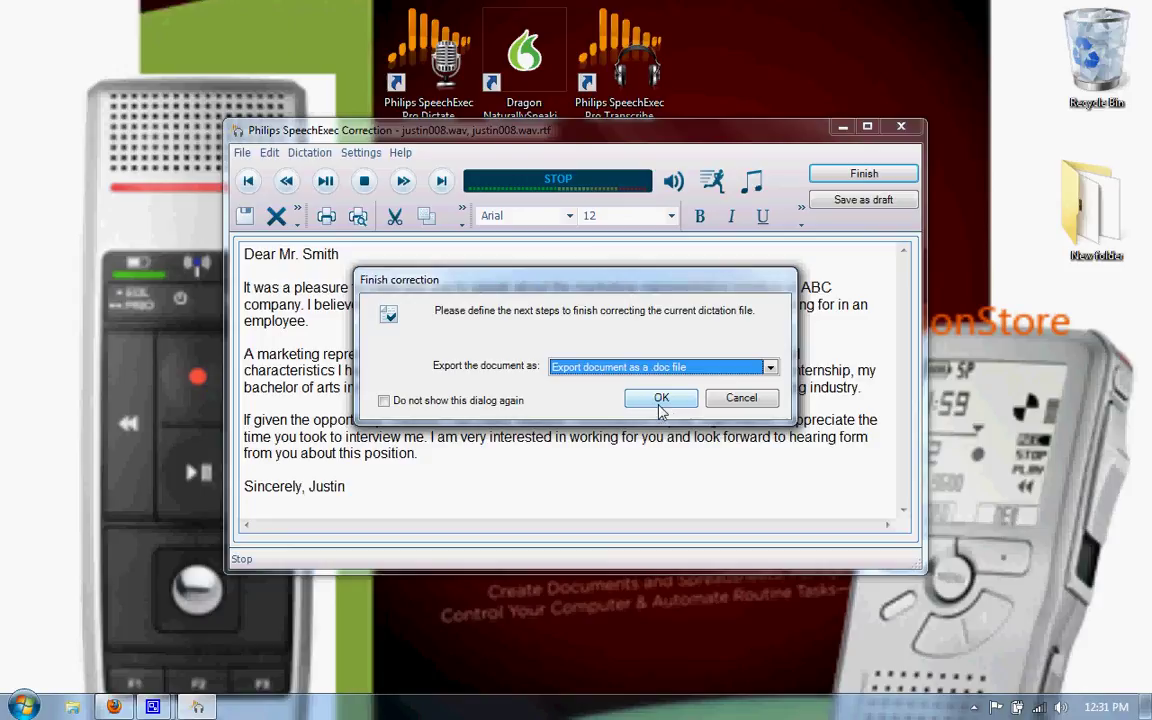
key(Return)
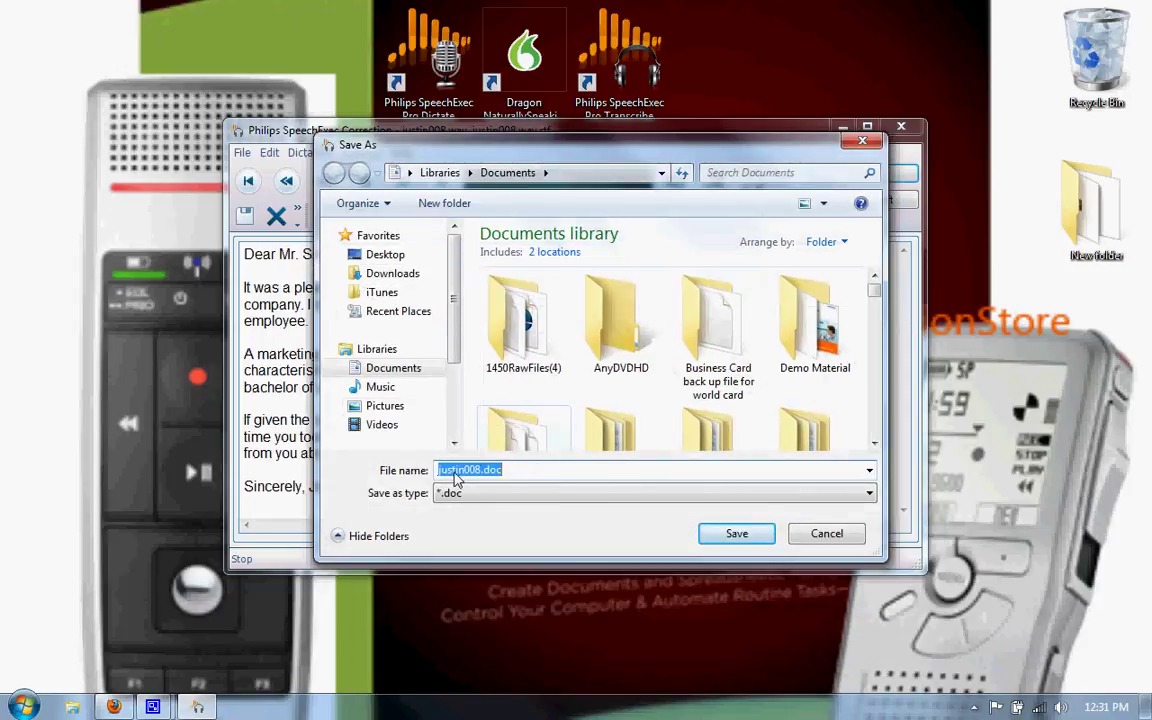
scroll(412, 435, down, 3)
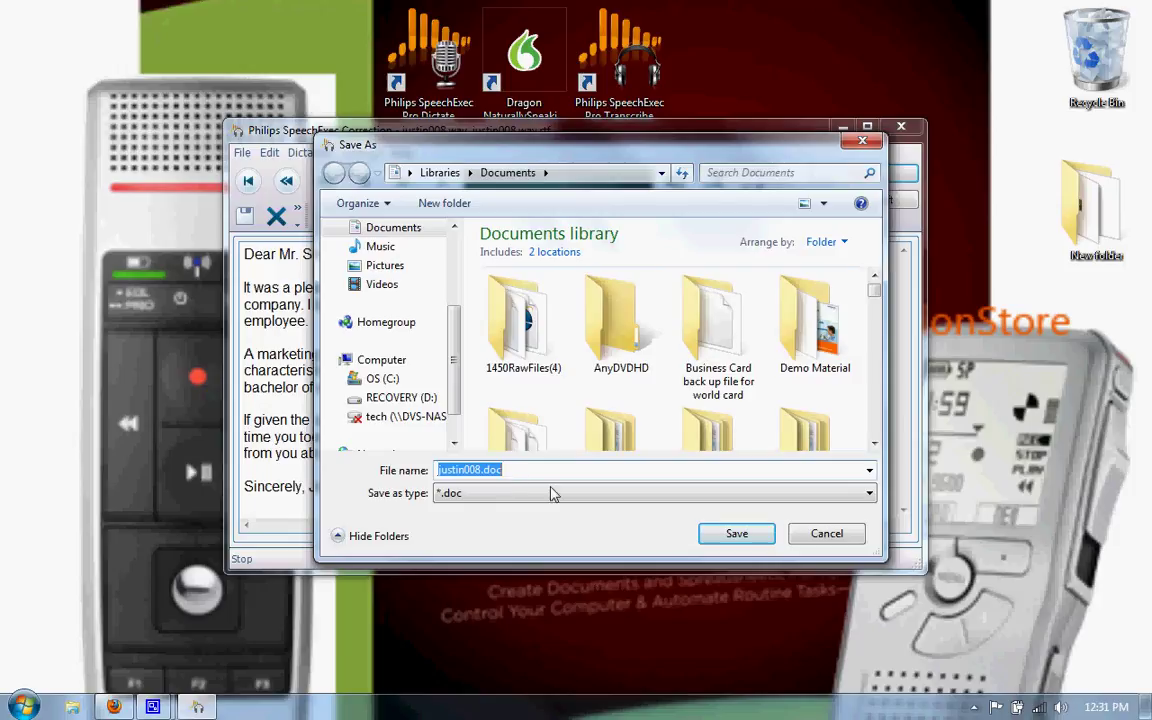
click(730, 536)
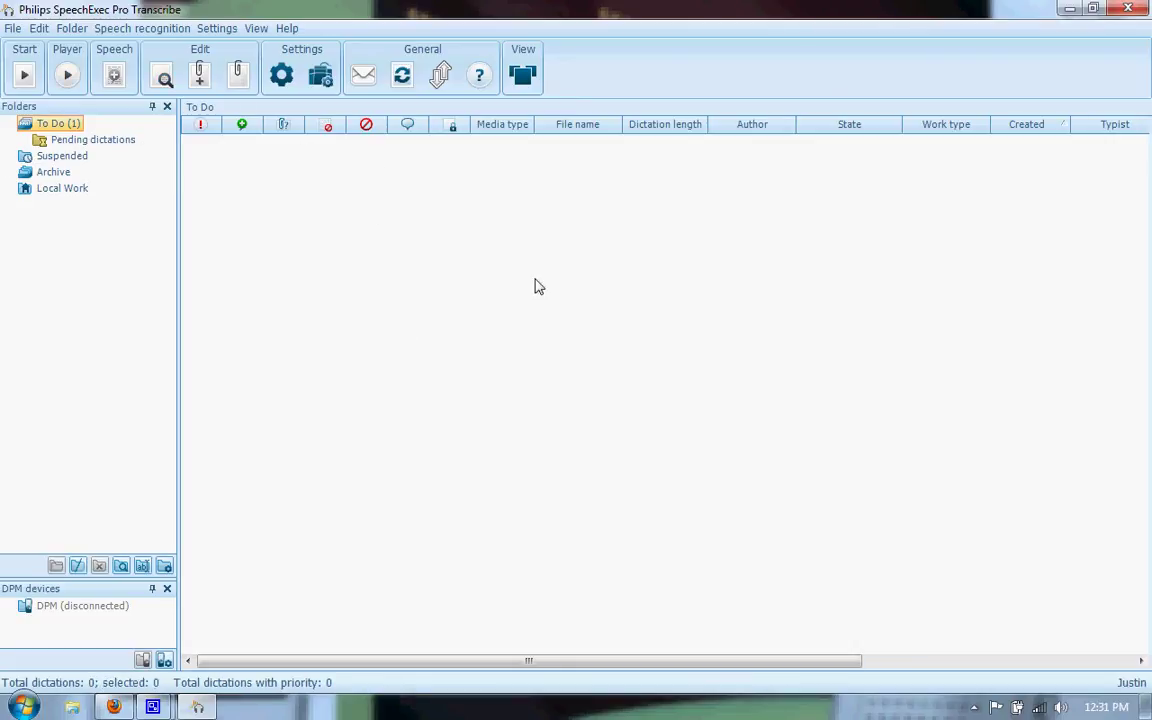
- Check the archived dictations in ARCH_20110318 and the Pending dictations folder
click(69, 178)
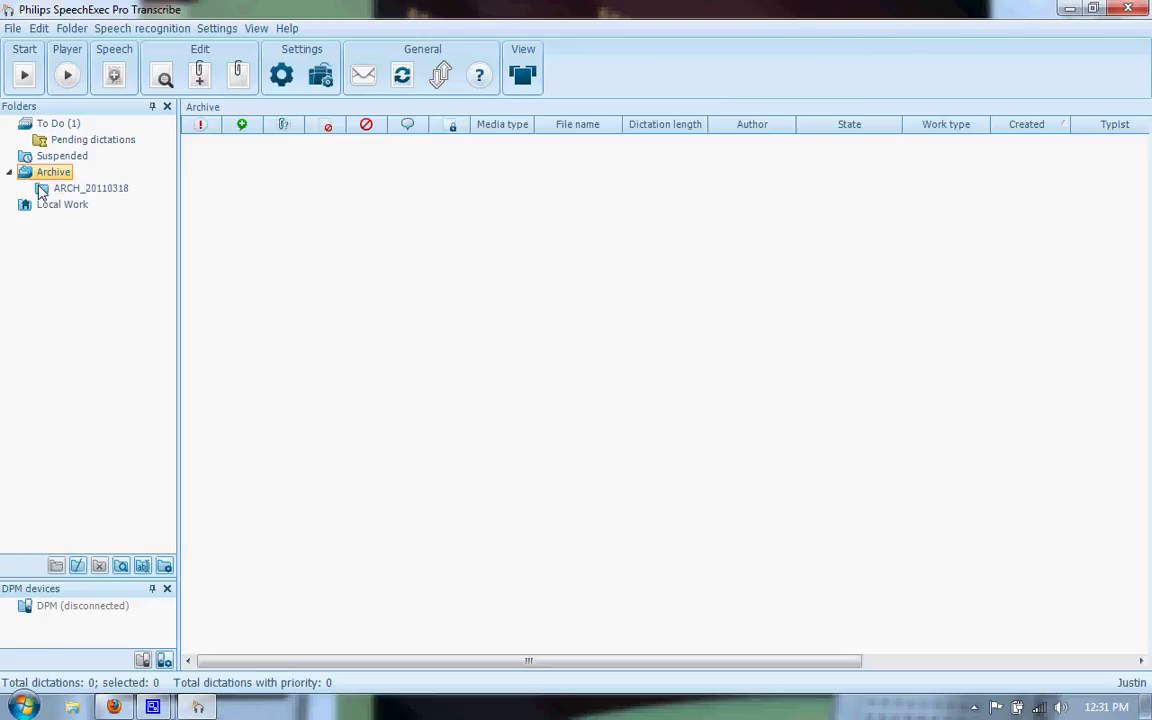
click(44, 189)
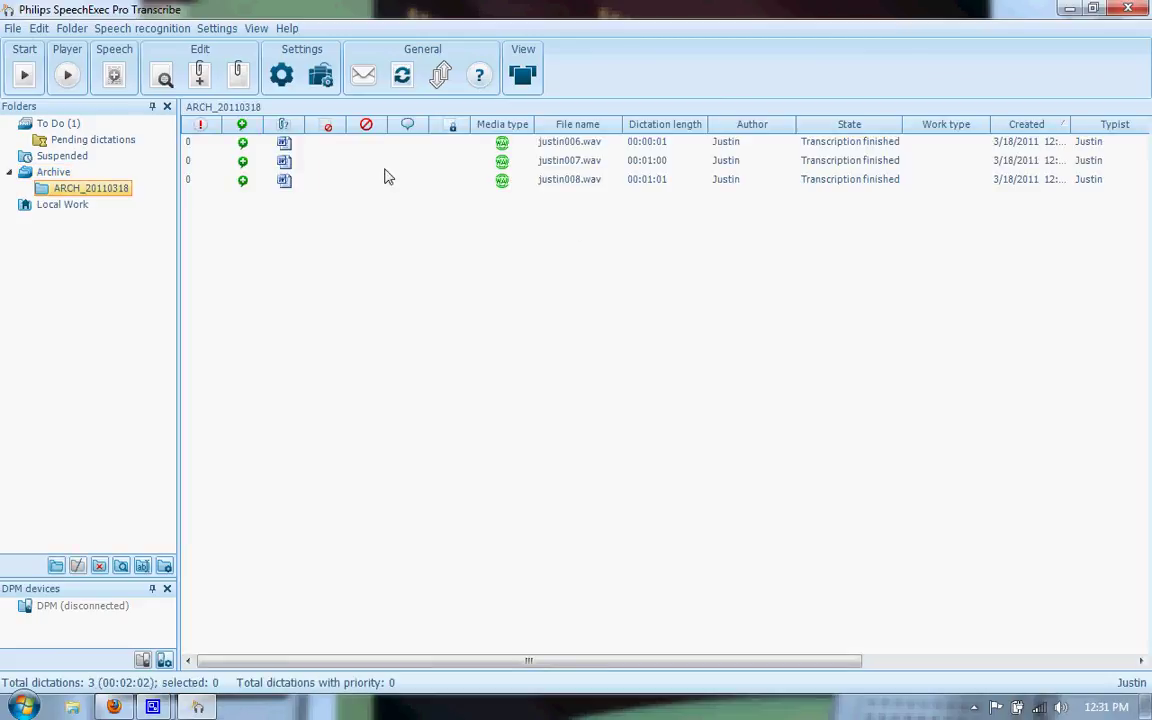
click(75, 140)
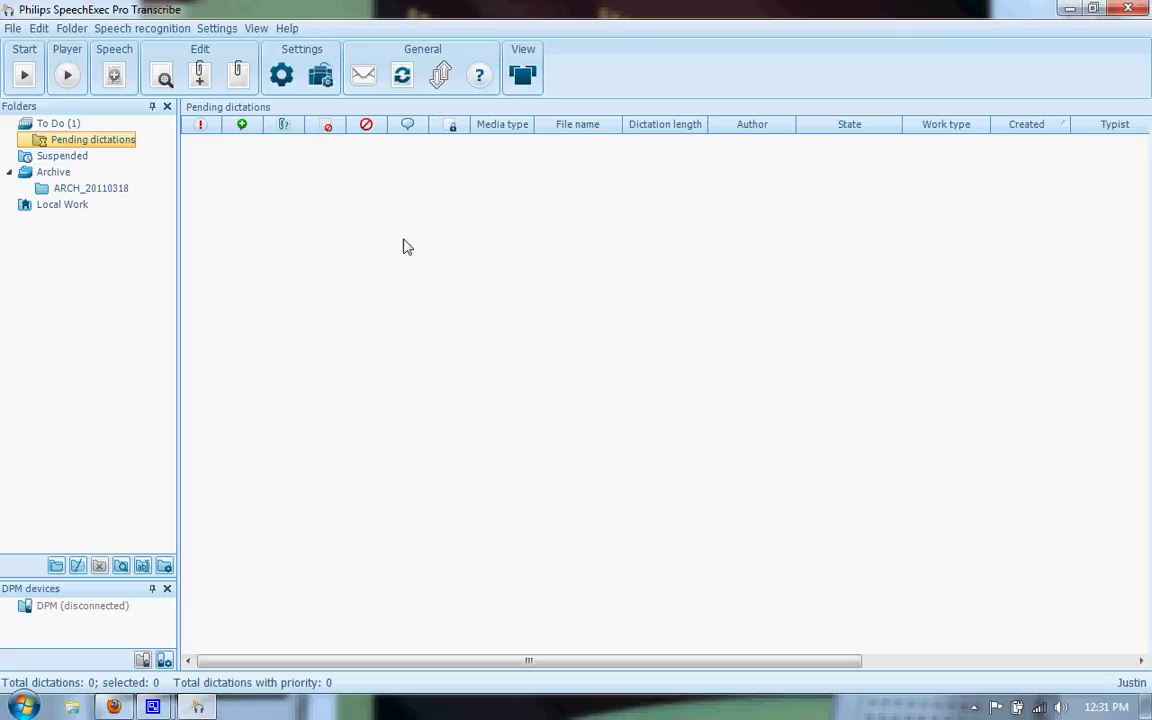
- Exit SpeechExec Pro Transcribe and reopen Philips SpeechExec Pro Dictate
click(15, 30)
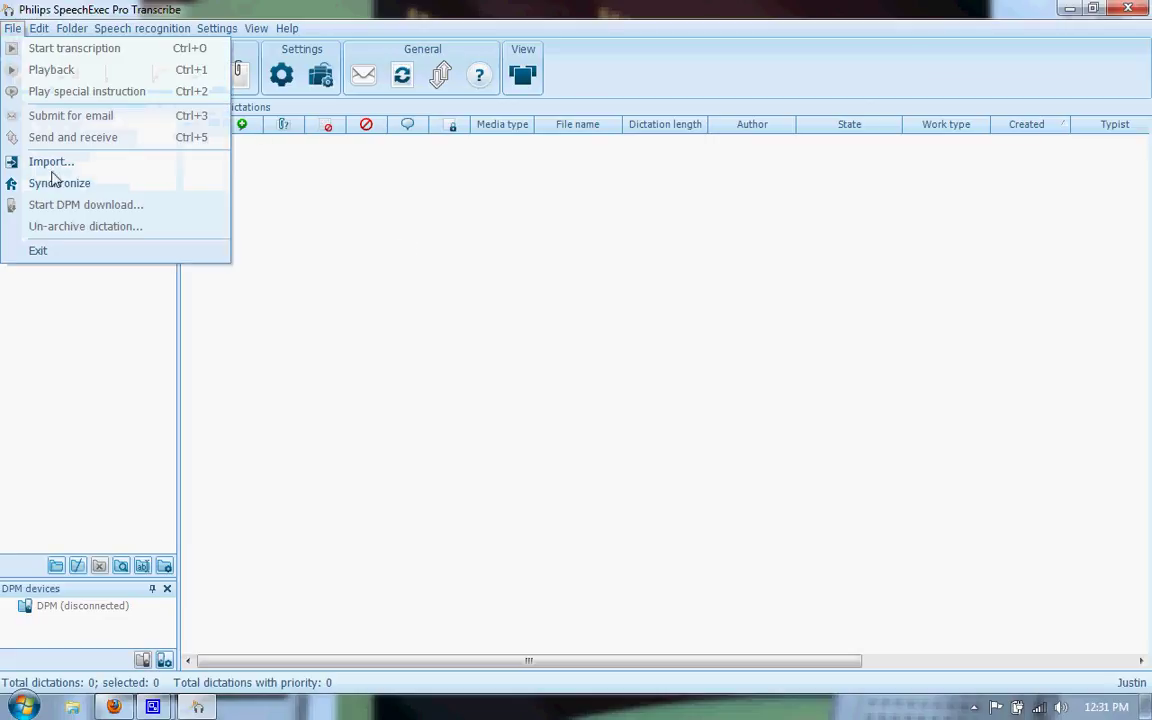
click(55, 255)
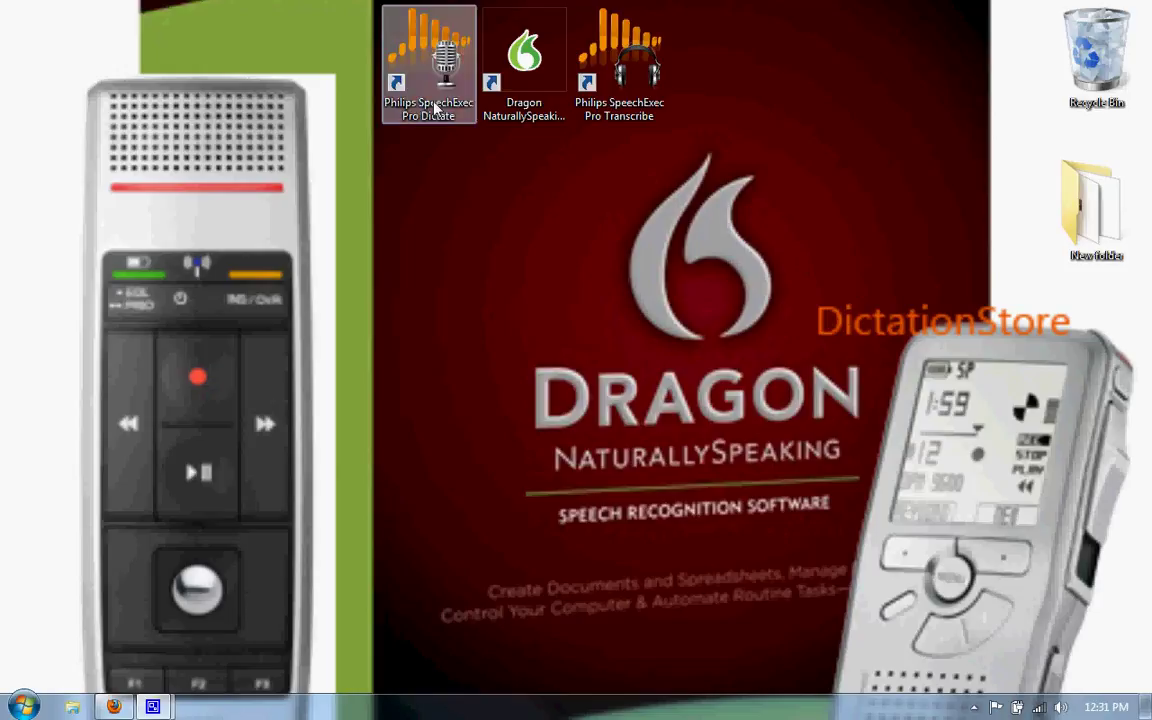
click(436, 108)
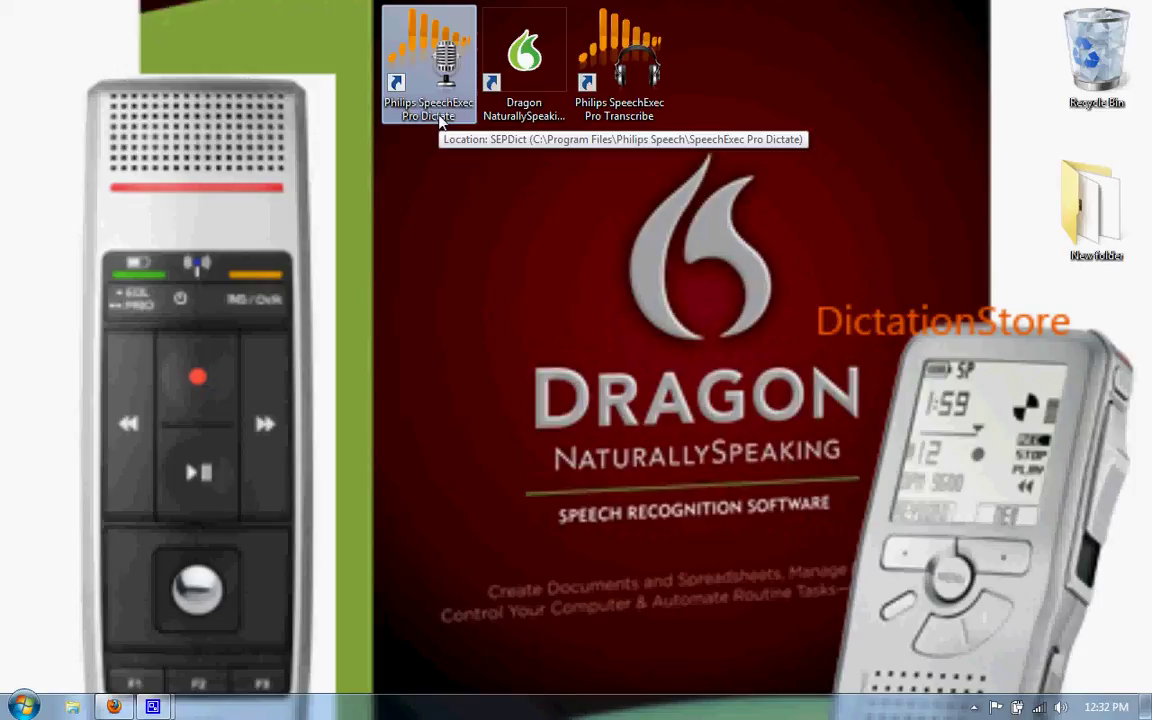
key(Return)
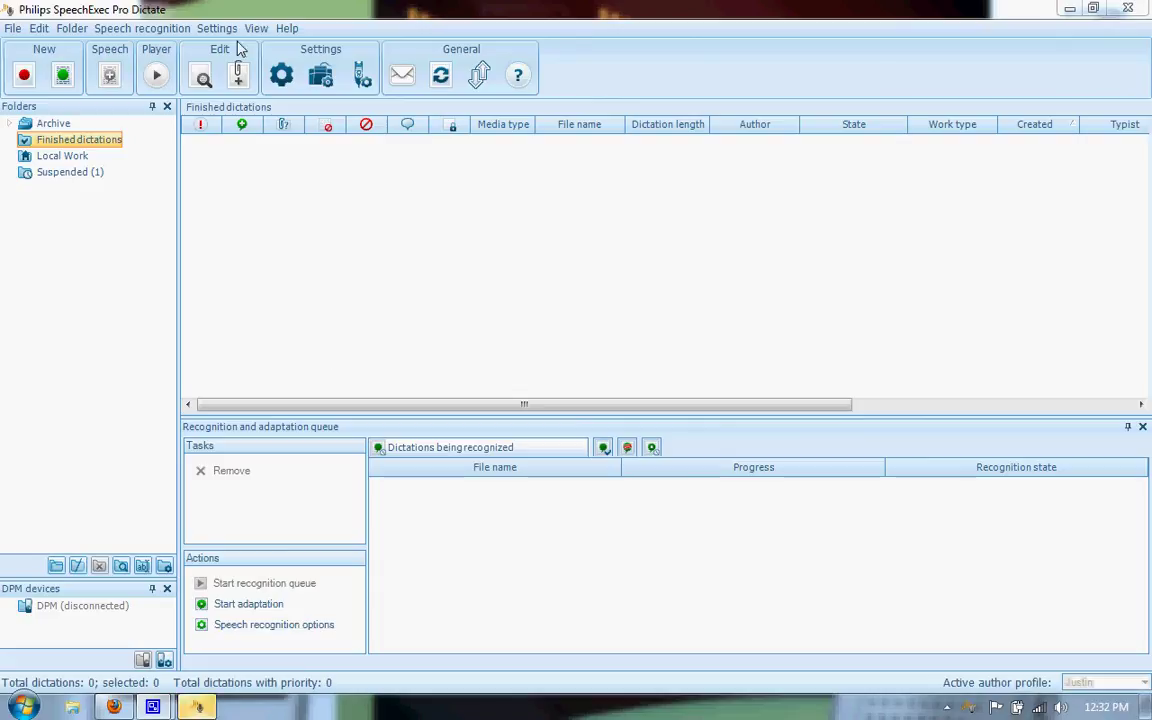
- View the dictations waiting for adaptation and the available adaptation methods, return to the worklist without adapting and minimize the window
click(655, 450)
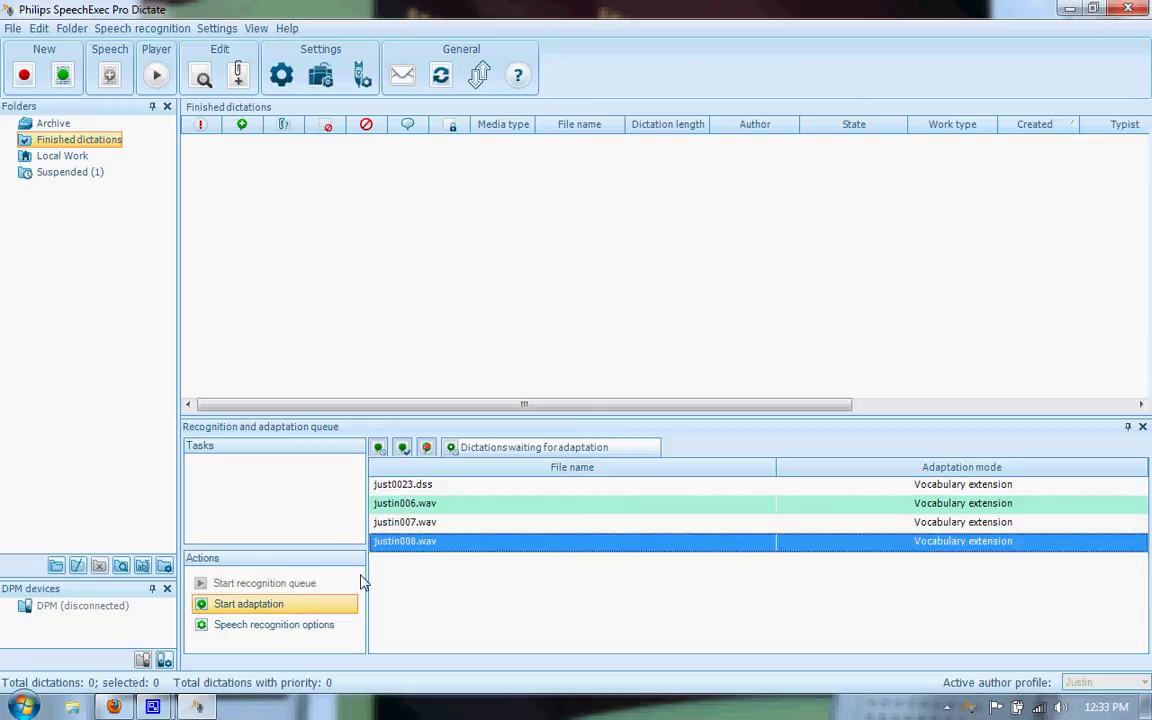
click(225, 612)
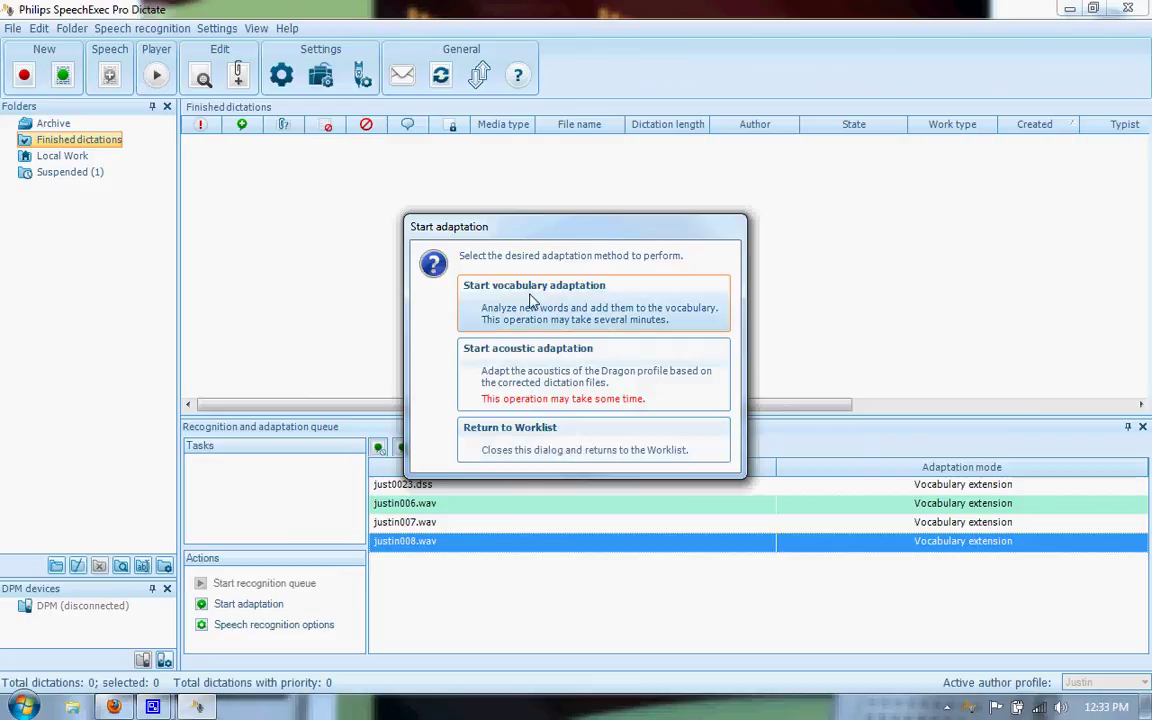
click(490, 465)
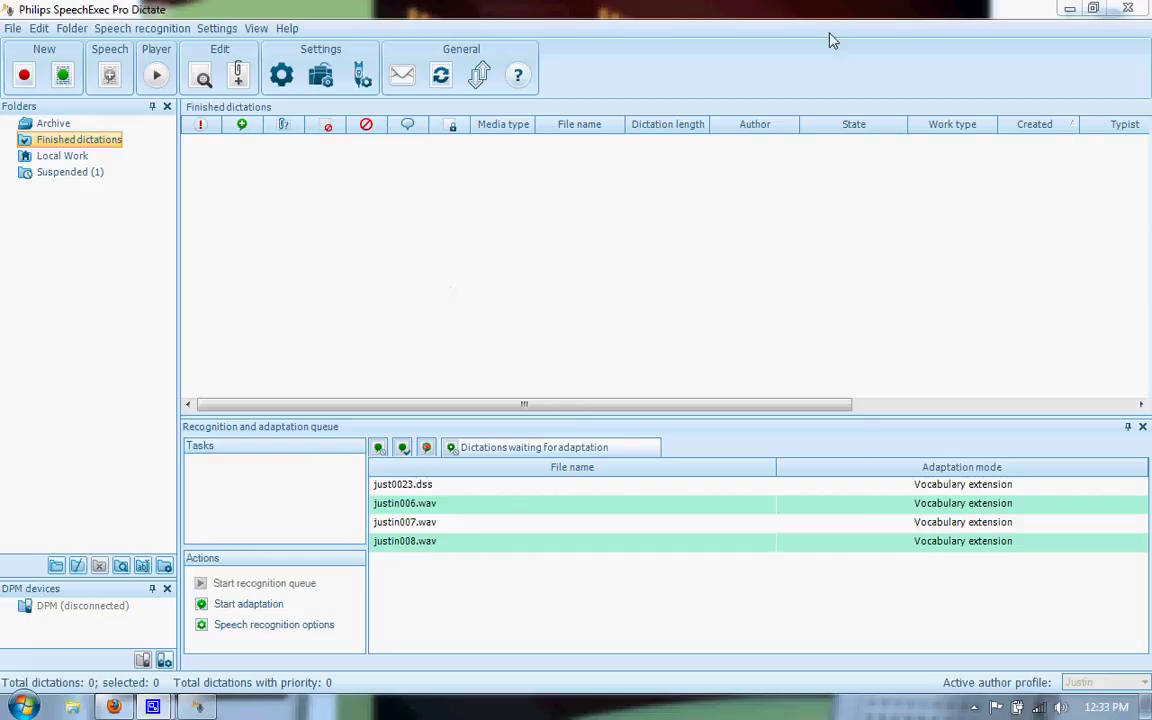
click(1069, 12)
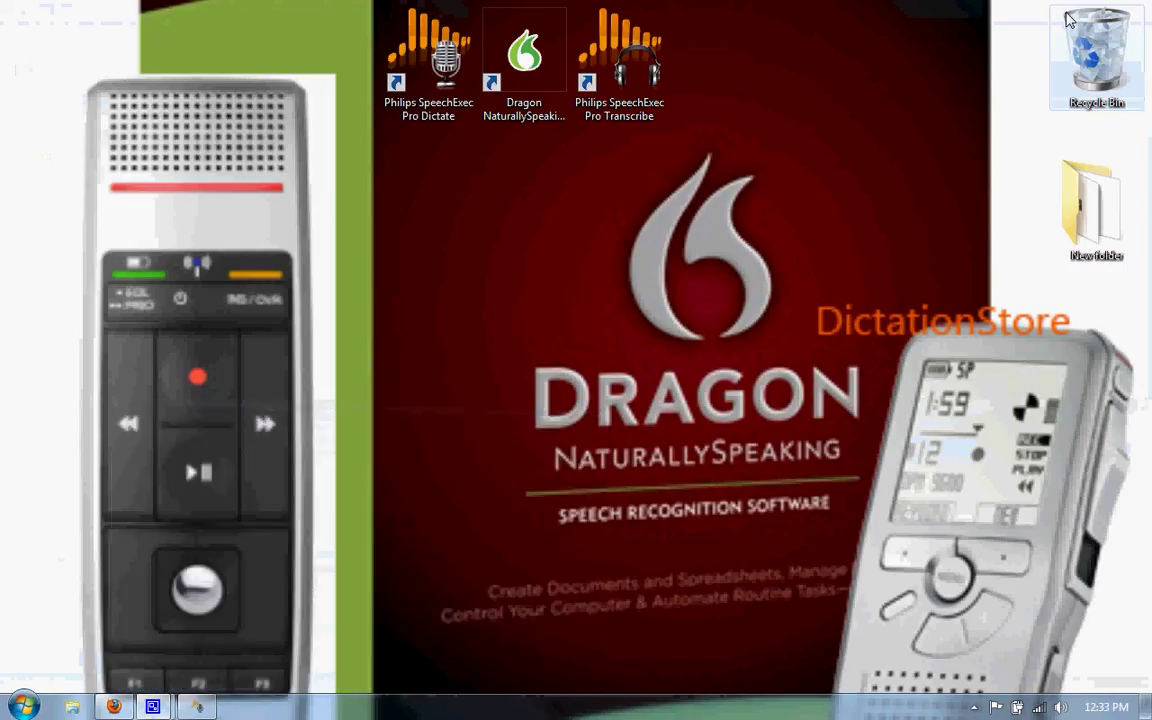